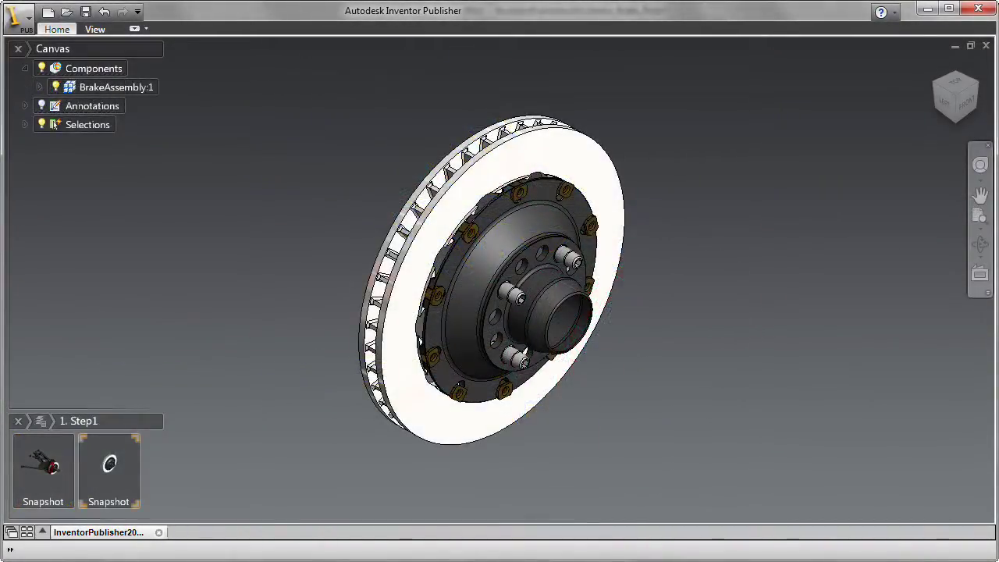
# Snapshot the isolated disc view, then Auto Explode the disc assembly one level into its parts.
pyautogui.rightClick(287, 165)
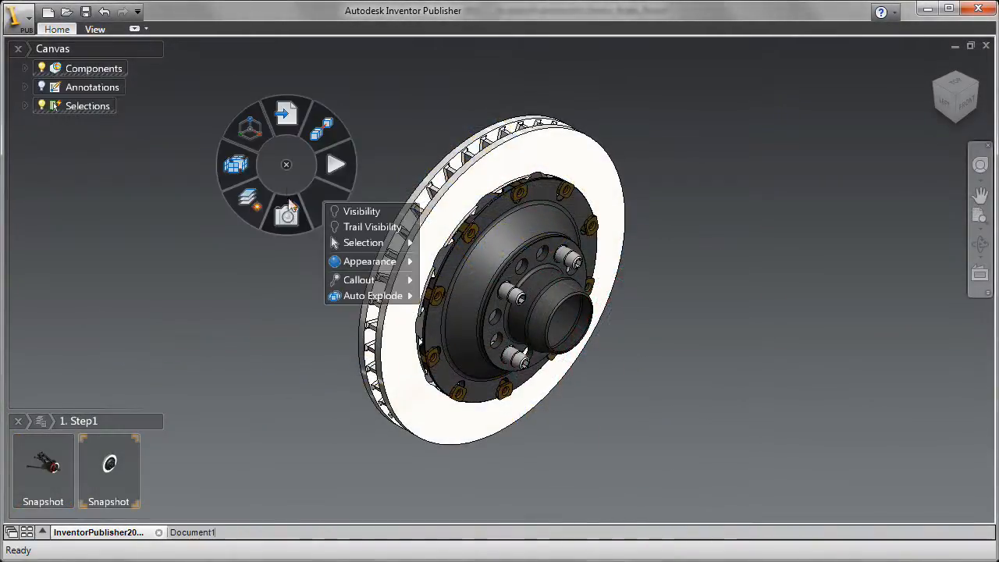
pyautogui.click(290, 210)
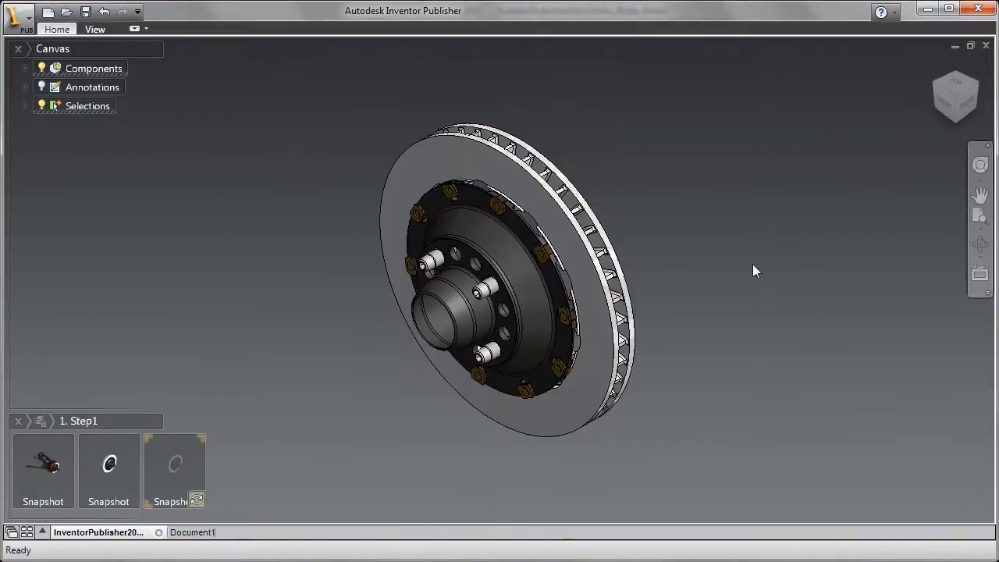
pyautogui.rightClick(696, 232)
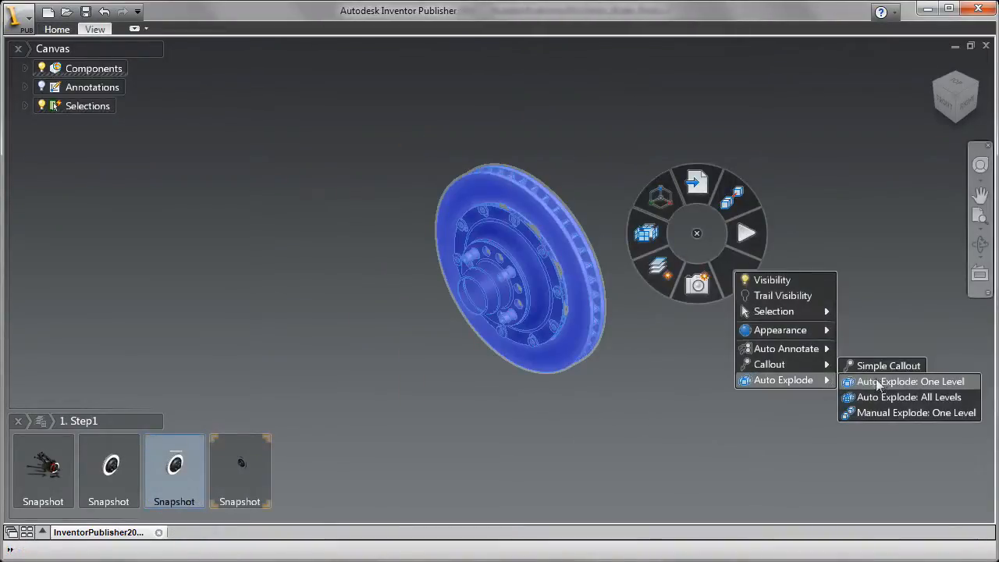
pyautogui.click(872, 381)
# Move the hub left away from the rotor and render all exploded parts as a Technical Line Drawing.
pyautogui.rightClick(567, 141)
pyautogui.click(519, 134)
pyautogui.moveTo(289, 261); pyautogui.dragTo(94, 253)
pyautogui.moveTo(187, 109)
pyautogui.mouseDown()
pyautogui.moveTo(445, 401)
pyautogui.moveTo(764, 472)
pyautogui.mouseUp()
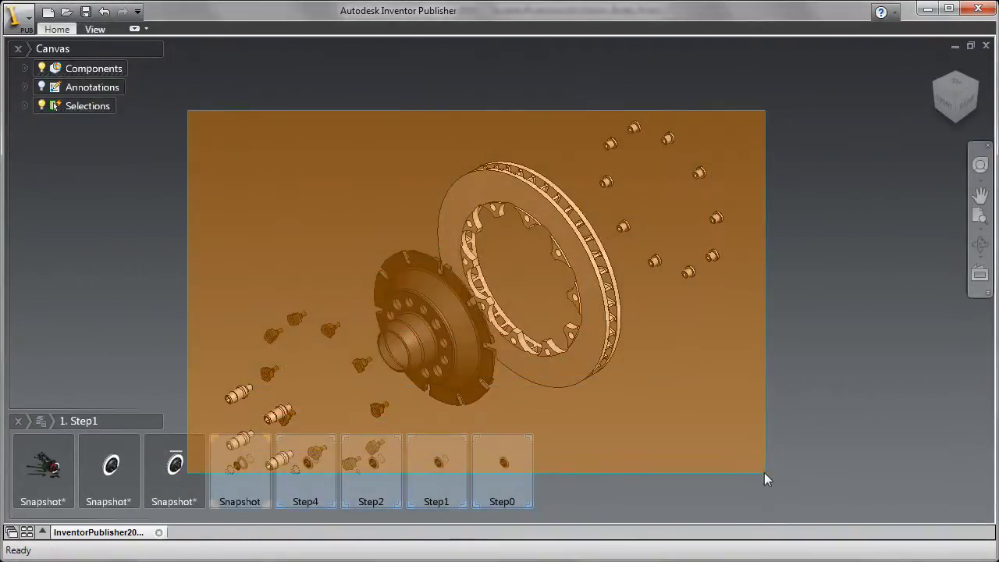
pyautogui.rightClick(705, 346)
pyautogui.moveTo(787, 454)
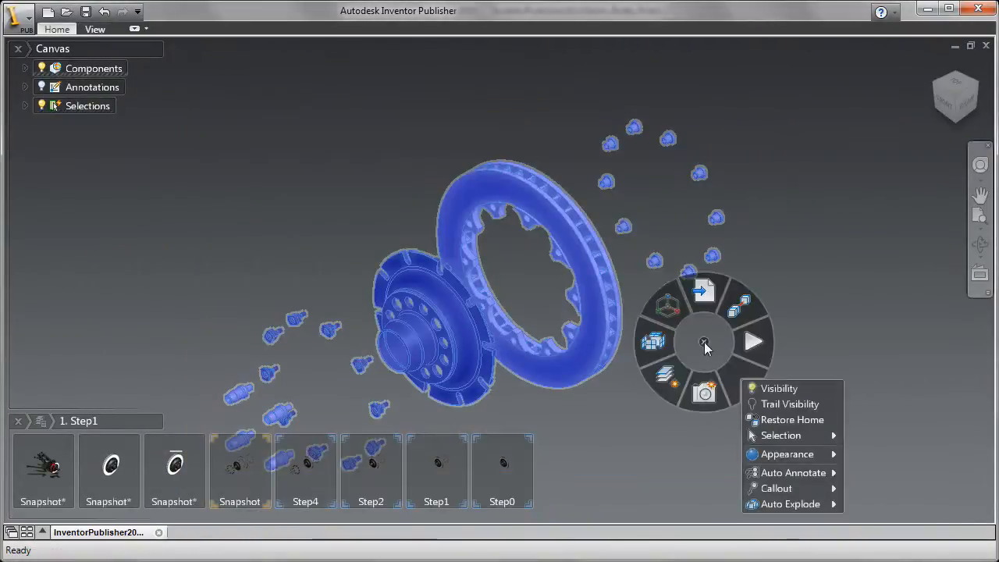
pyautogui.click(886, 403)
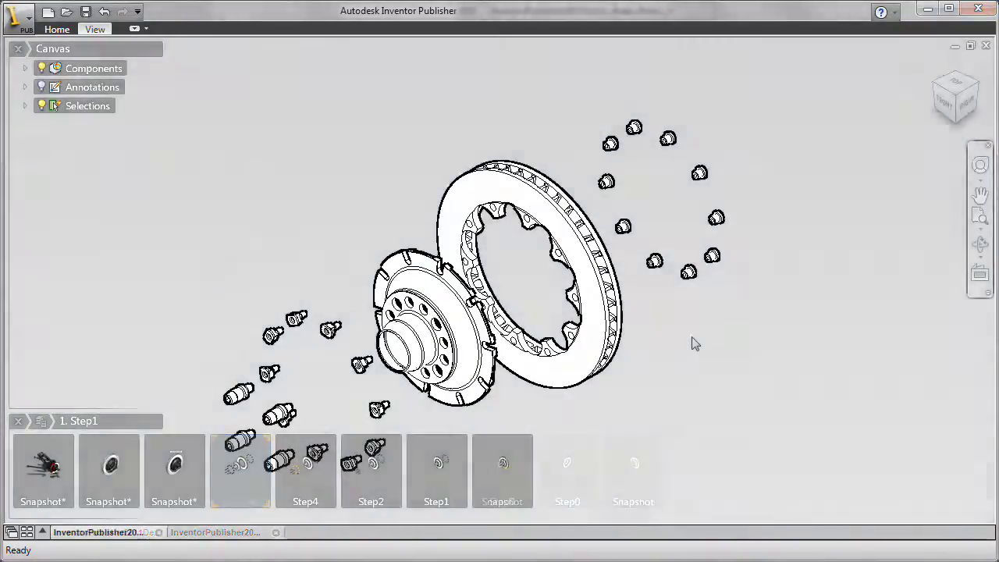
# Add an elbow callout anchored on the rotor rim, update the selected snapshots, and view the rotor from behind.
pyautogui.rightClick(691, 336)
pyautogui.moveTo(788, 433)
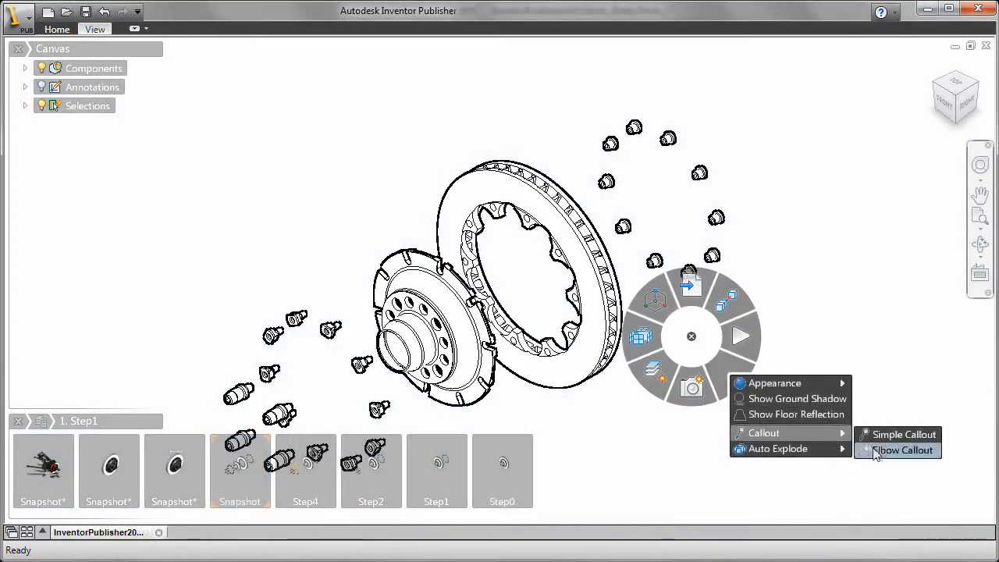
pyautogui.click(876, 455)
pyautogui.click(469, 172)
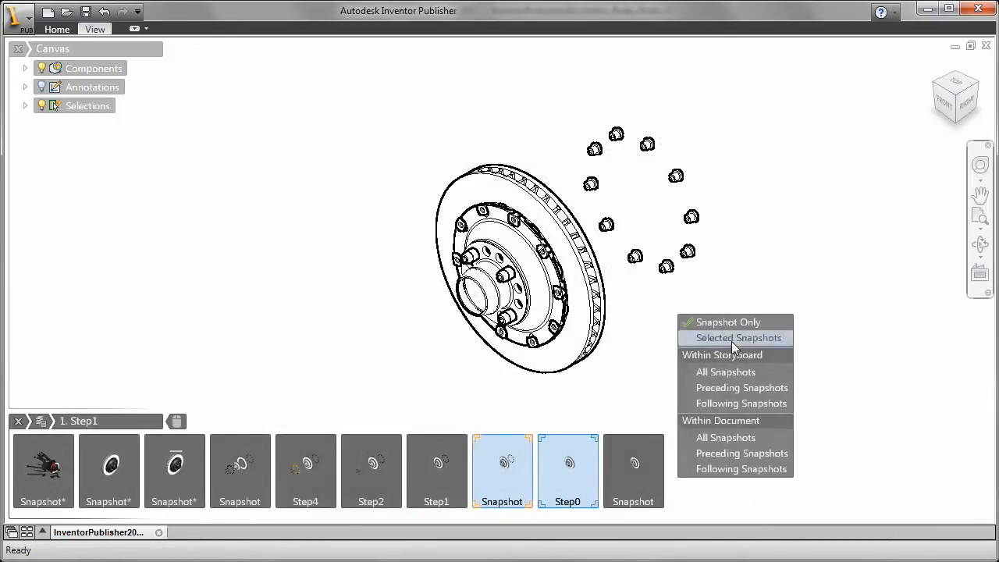
pyautogui.click(731, 338)
pyautogui.click(984, 92)
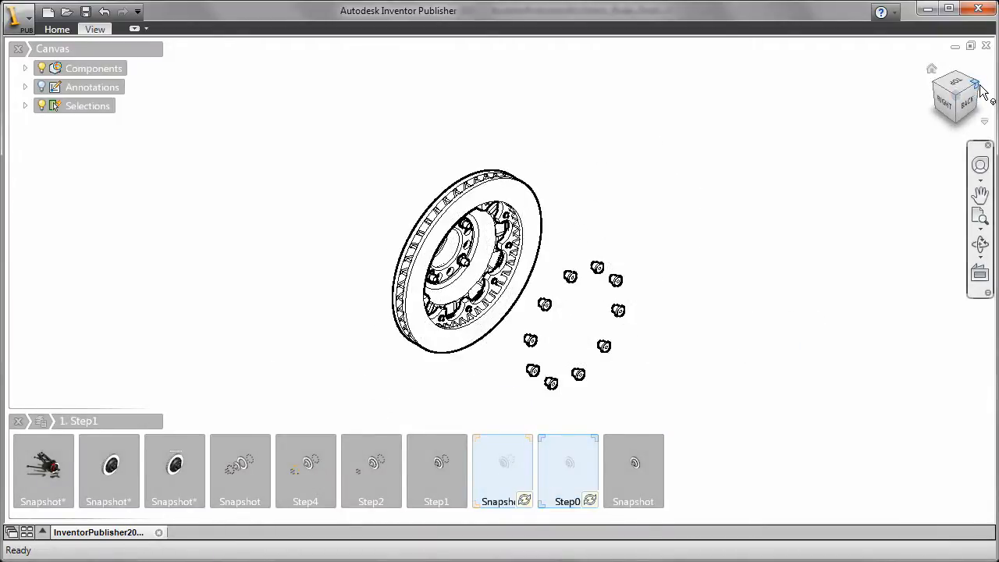
# Show trail lines from the loose bolts back to the disc and browse the favorite appearance styles.
pyautogui.moveTo(503, 248); pyautogui.dragTo(657, 404)
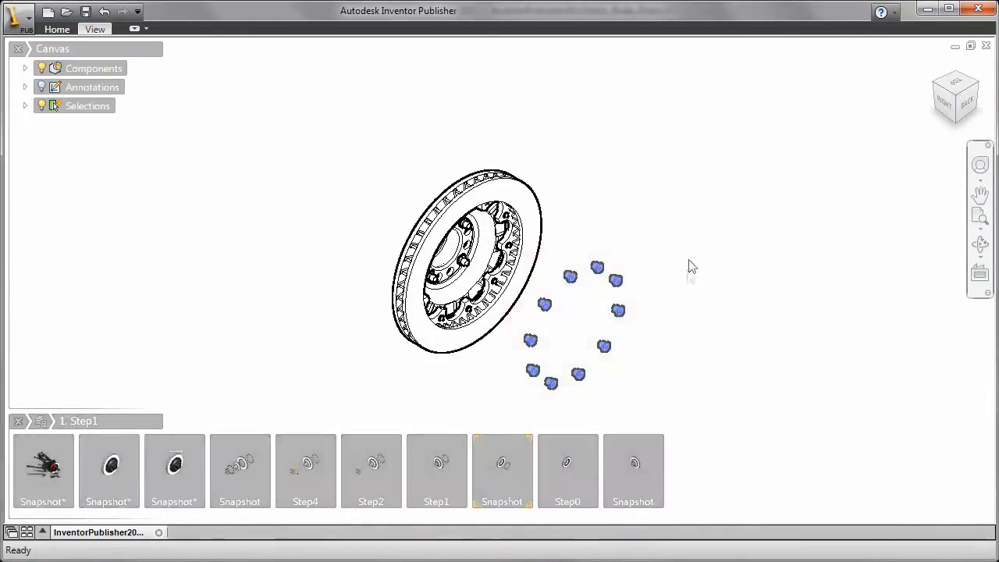
pyautogui.rightClick(683, 257)
pyautogui.click(762, 320)
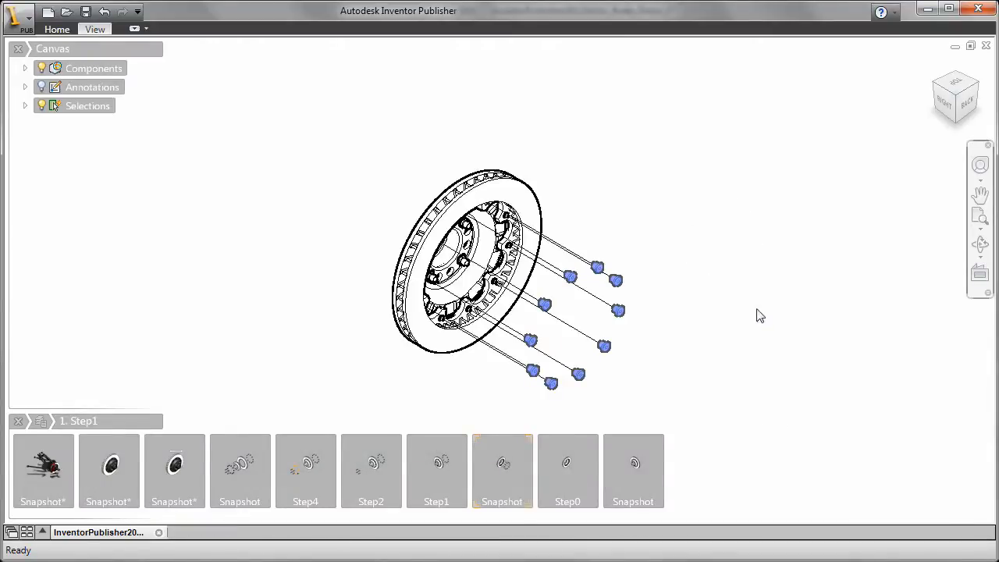
pyautogui.rightClick(748, 295)
pyautogui.click(722, 448)
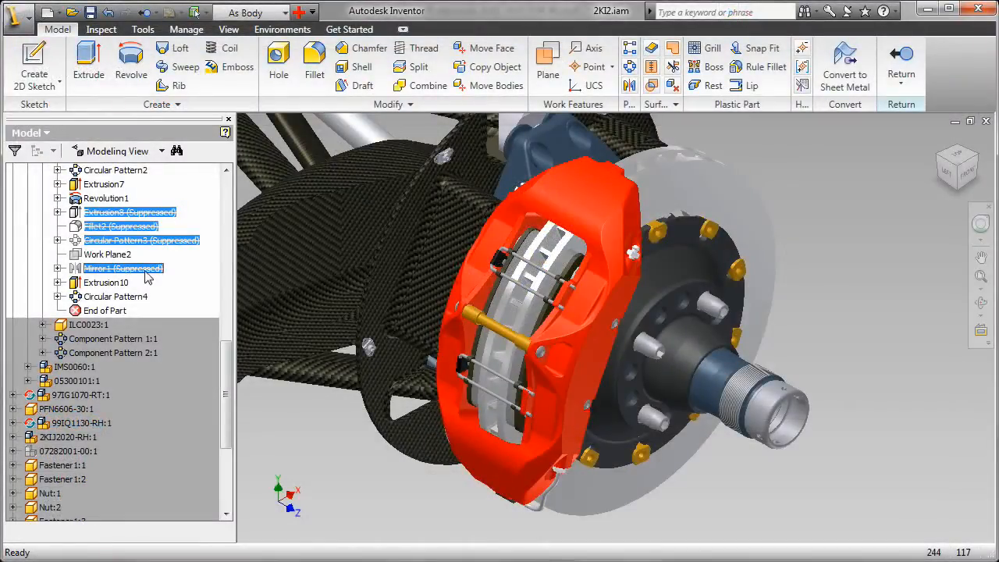
# Unsuppress the rotor features, return from part editing, and save the assembly with its dependents.
pyautogui.rightClick(149, 279)
pyautogui.click(195, 390)
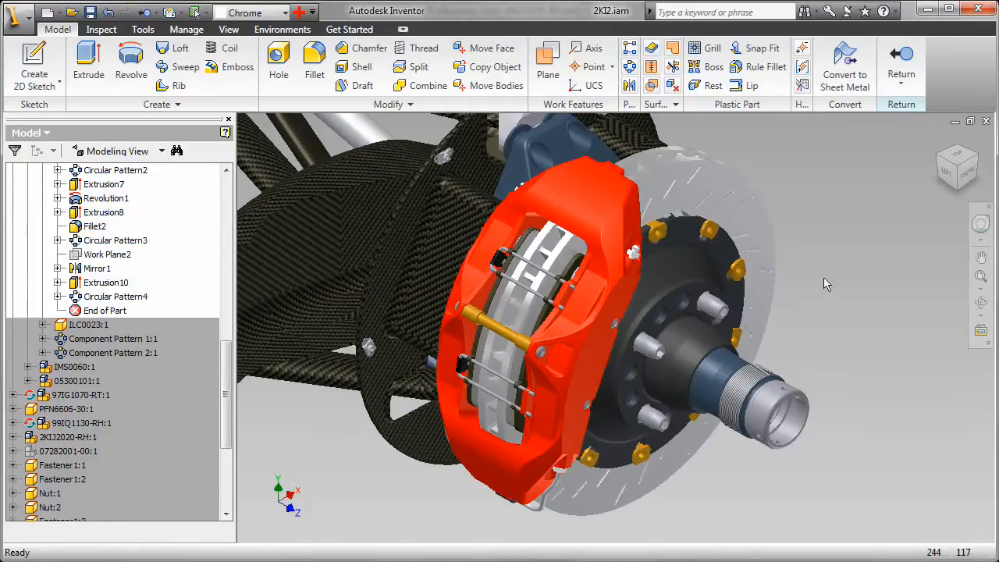
pyautogui.click(901, 74)
pyautogui.hotkey('ctrl', 's')
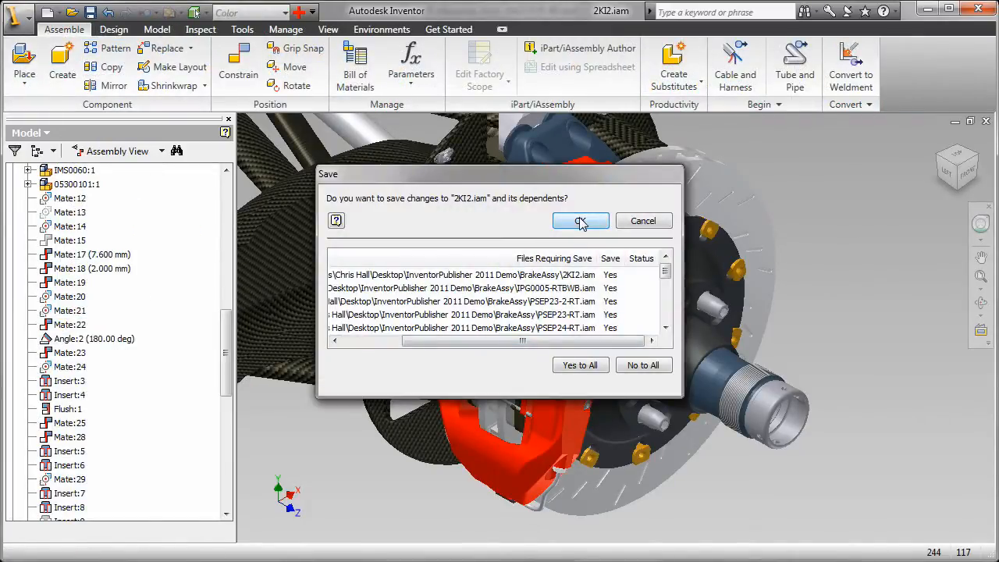
pyautogui.click(581, 222)
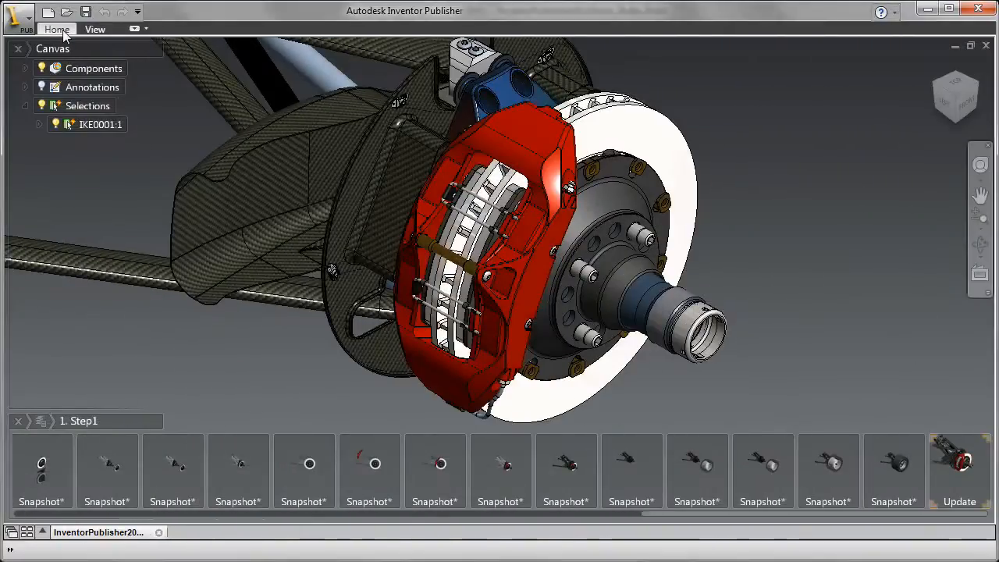
# Switch to the Home tools to refresh the publication from the modified brake assembly.
pyautogui.click(57, 30)
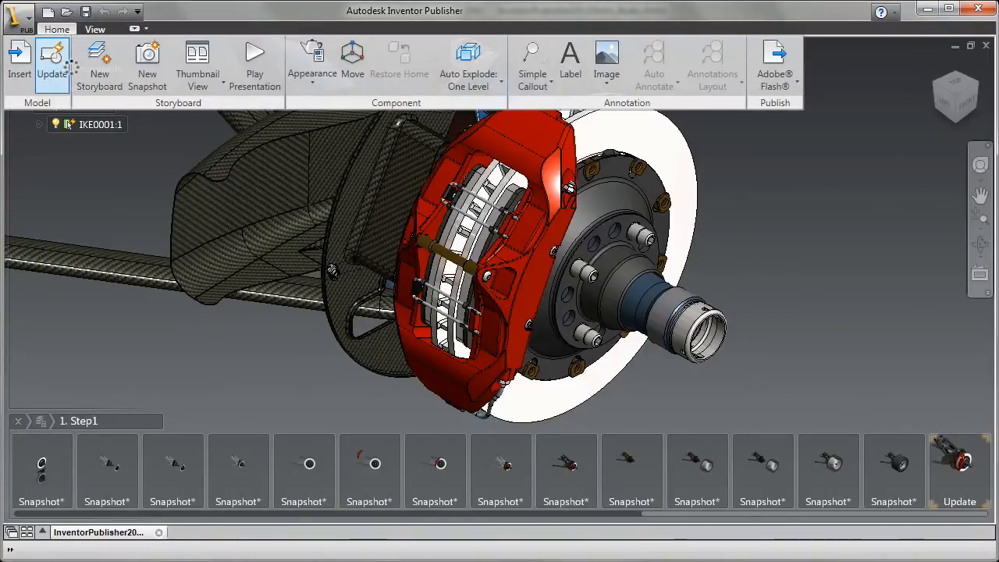